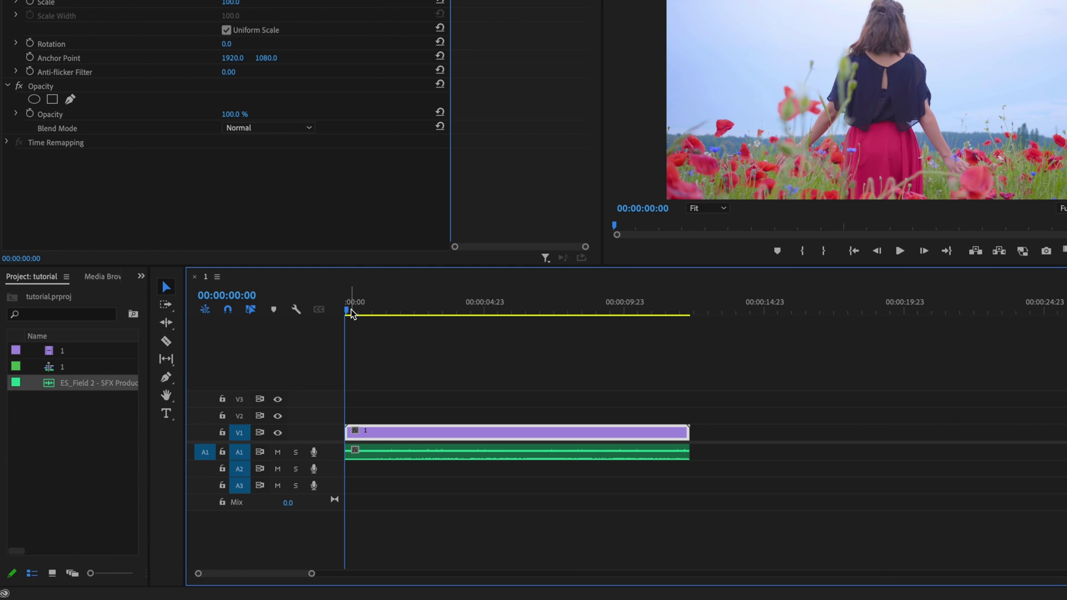
# Scrub through the clip, then park the playhead at its end, 00:00:12:08.
pyautogui.moveTo(312, 380); pyautogui.dragTo(367, 386)
pyautogui.moveTo(411, 314); pyautogui.dragTo(288, 310)
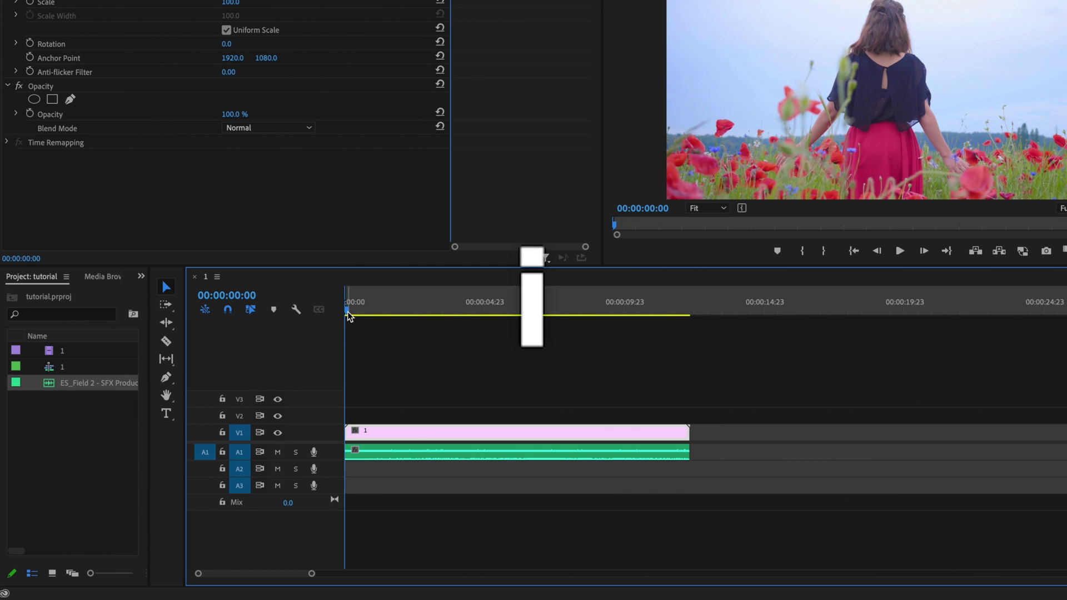
pyautogui.moveTo(350, 315); pyautogui.dragTo(689, 314)
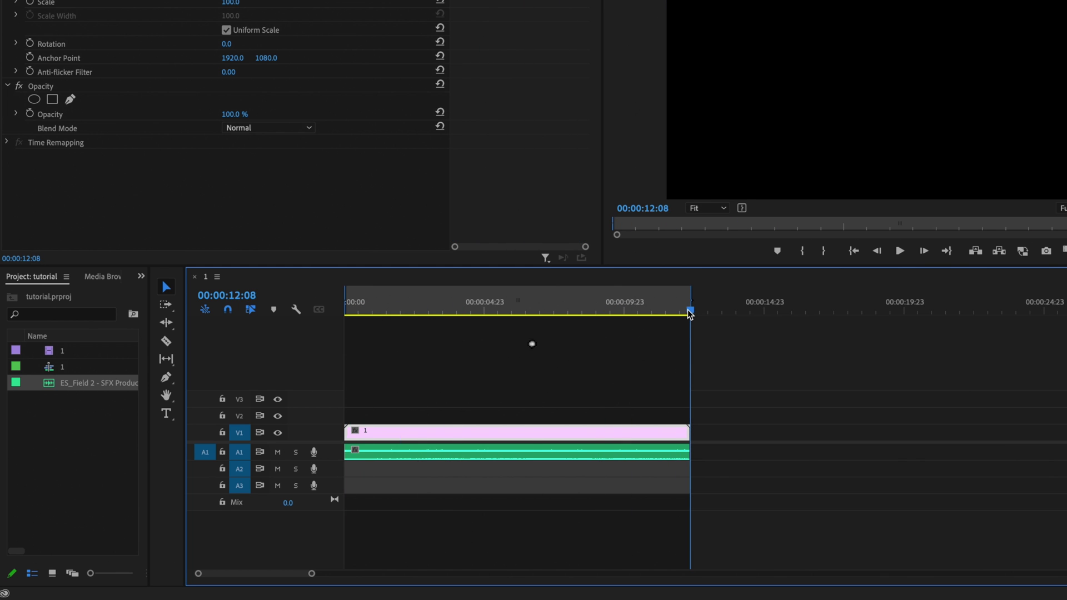
pyautogui.click(530, 342)
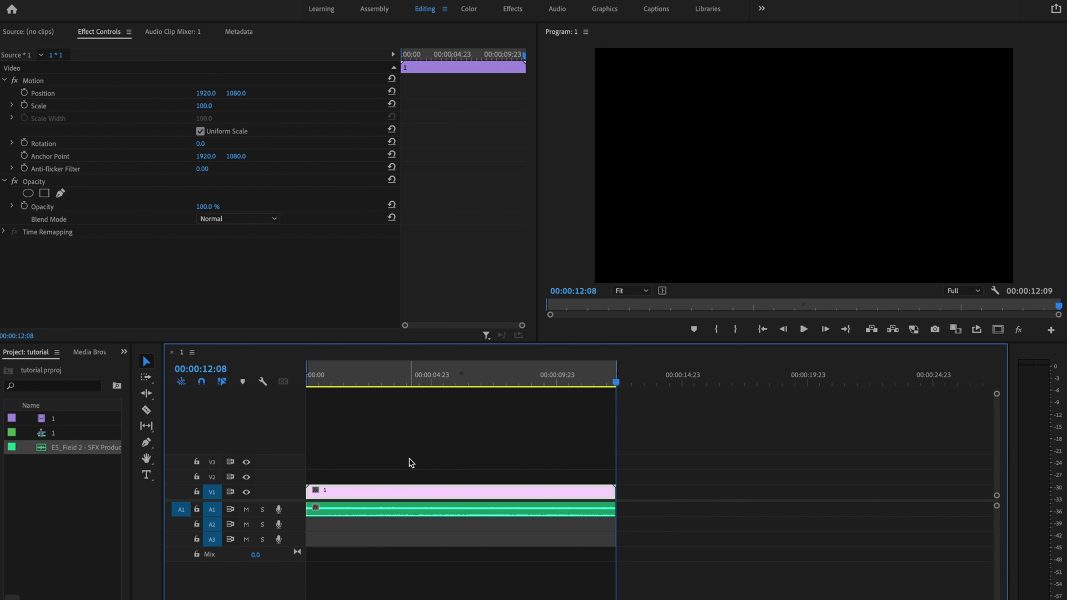
# Open the sequence's Export Media settings and keep H.264 as the format.
pyautogui.click(99, 0)
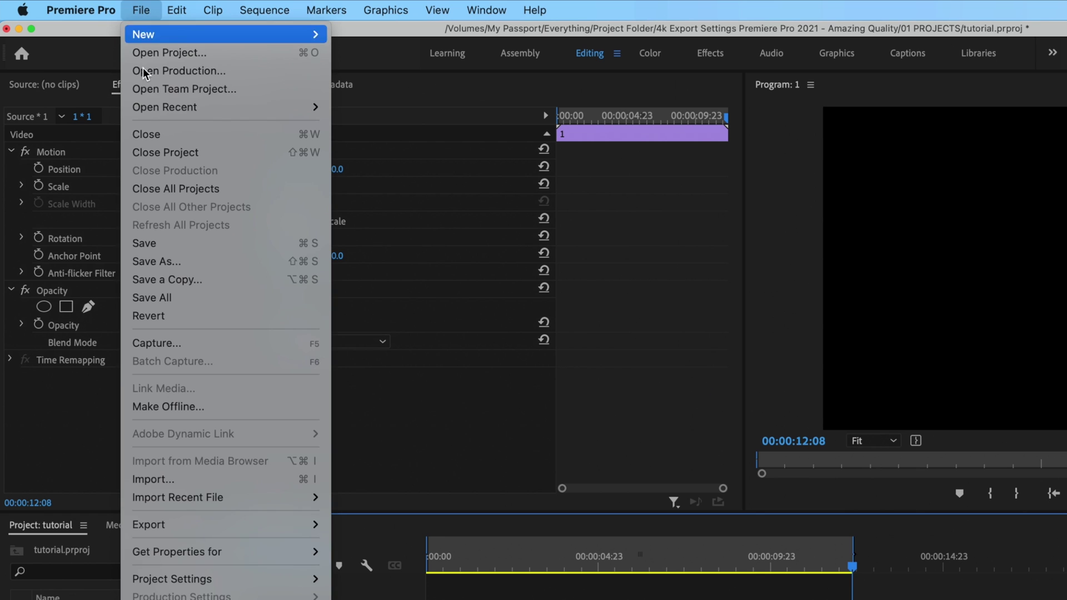
pyautogui.moveTo(224, 524)
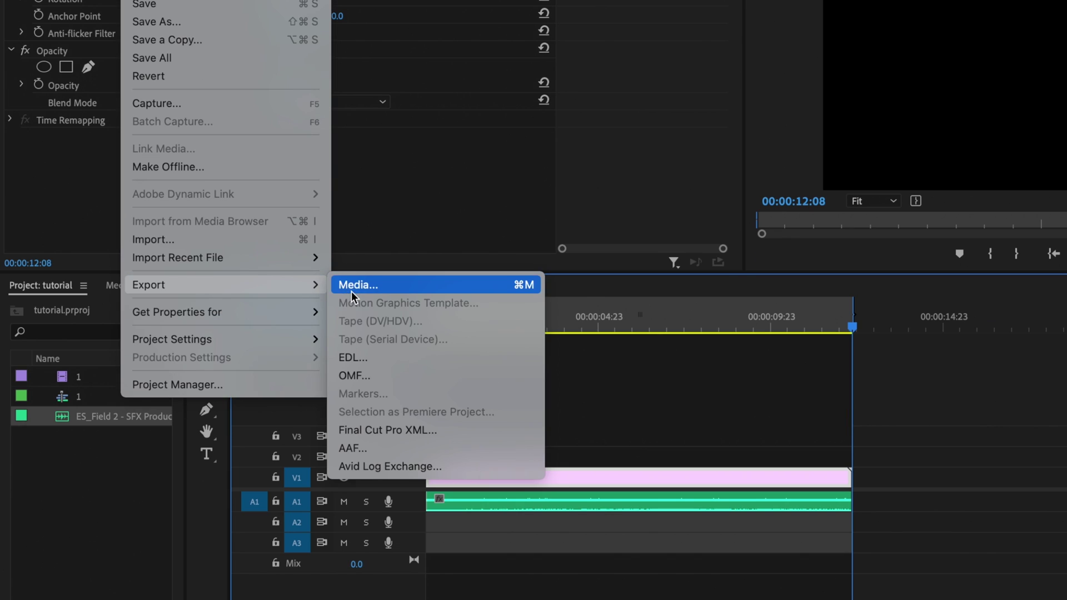
pyautogui.click(352, 525)
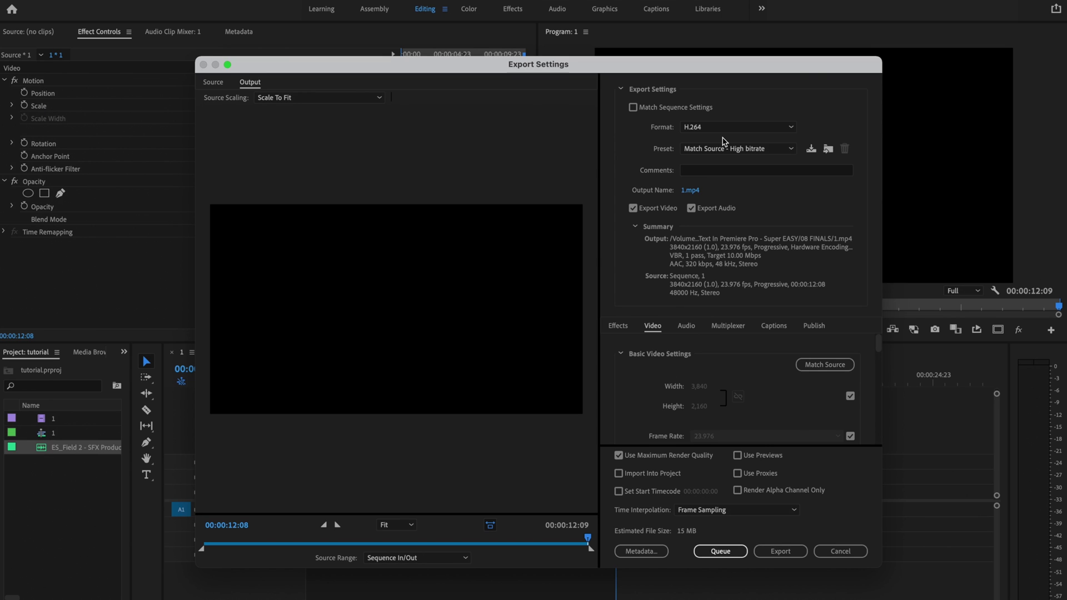
pyautogui.click(727, 133)
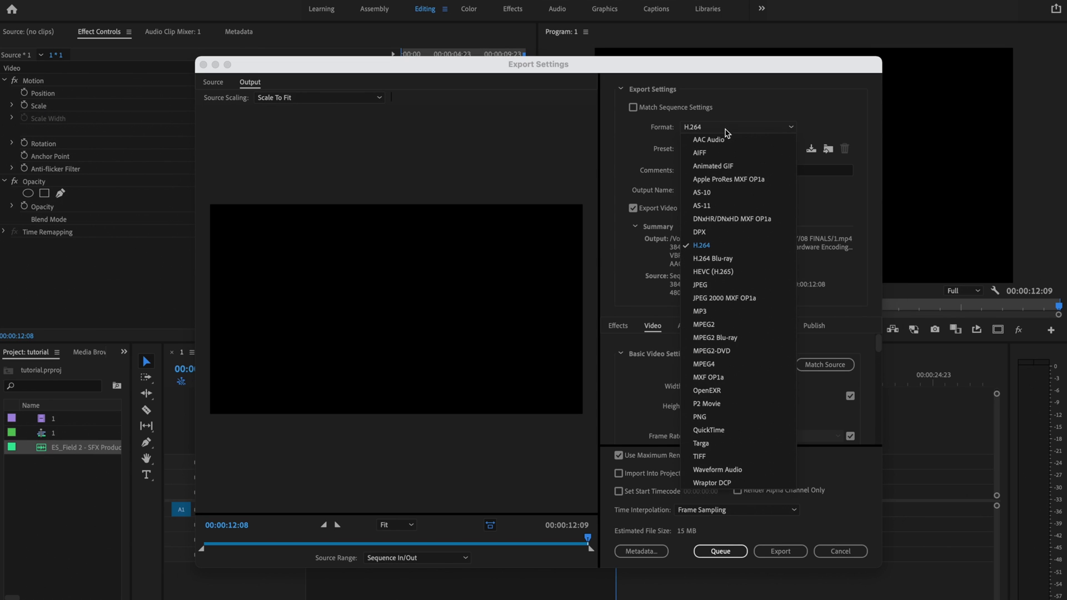
pyautogui.click(704, 244)
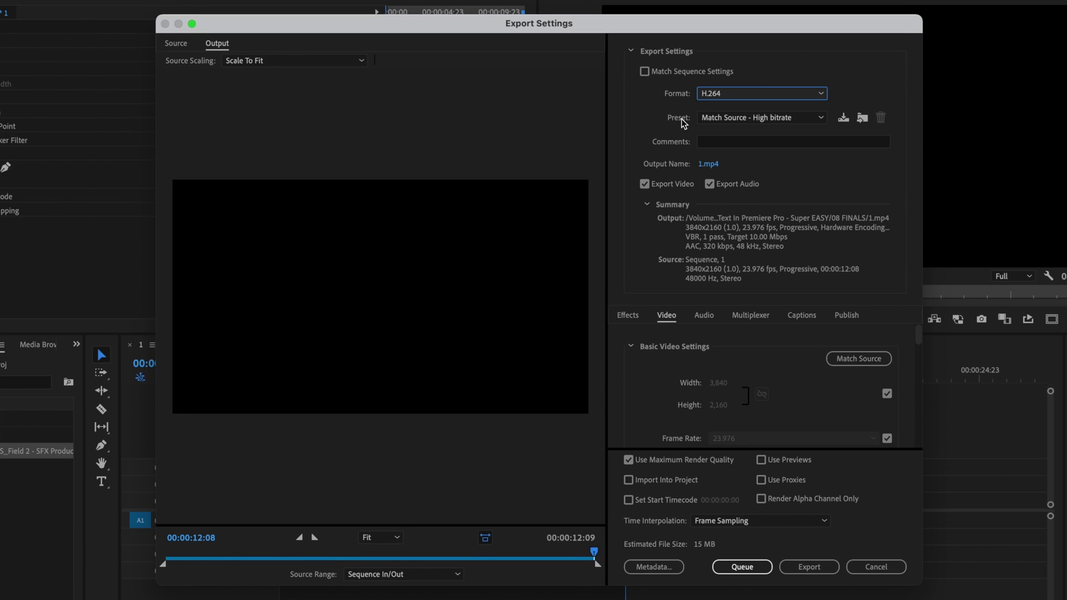
# Rename the output file to 4K and save it to the Desktop as 4K.mp4.
pyautogui.click(708, 166)
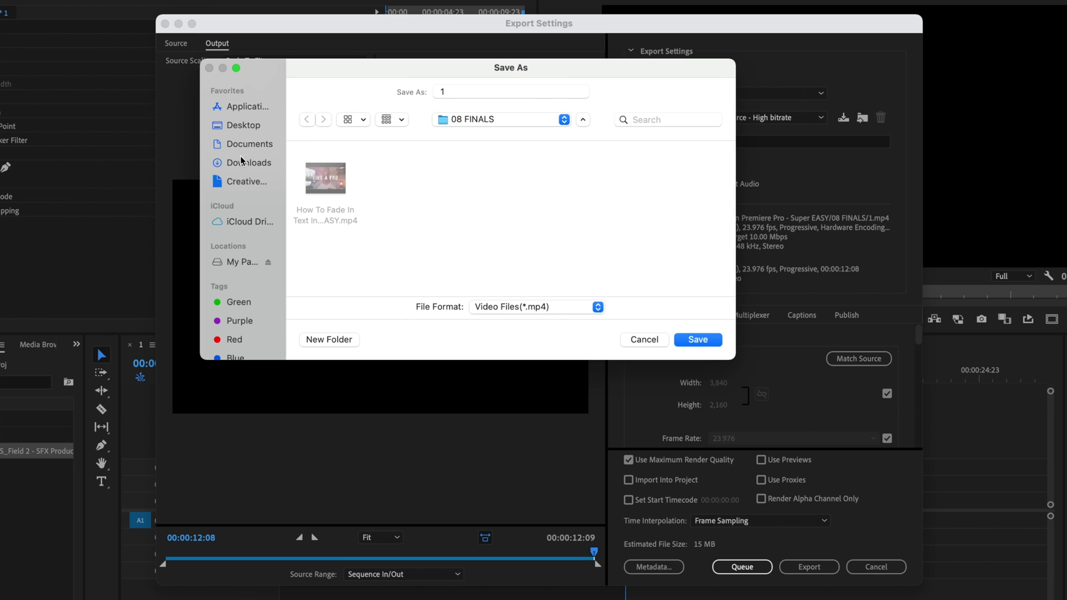
pyautogui.click(241, 125)
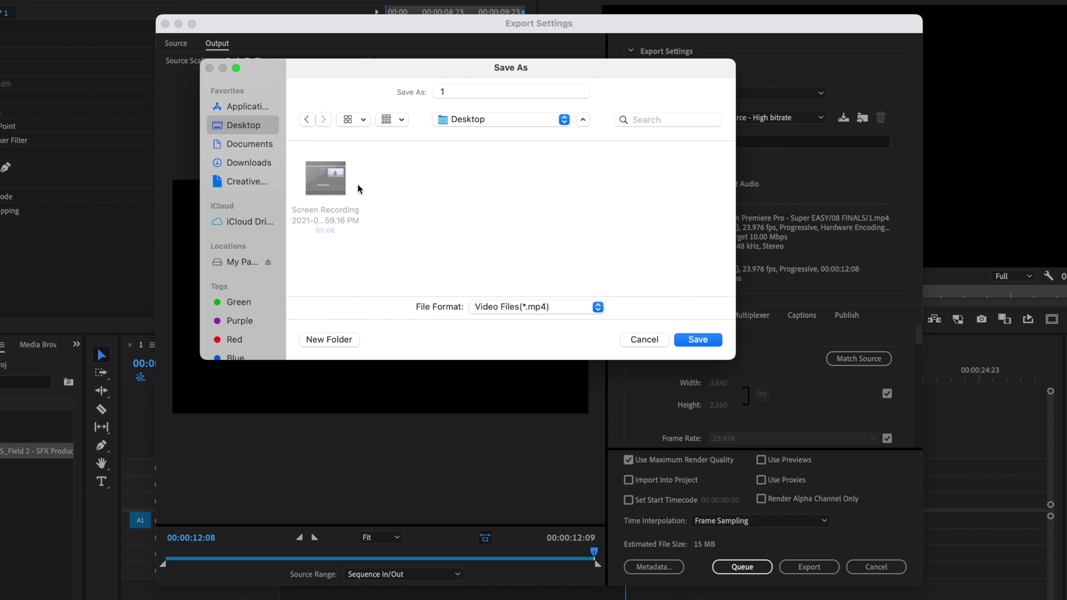
pyautogui.moveTo(340, 186)
pyautogui.click(477, 92)
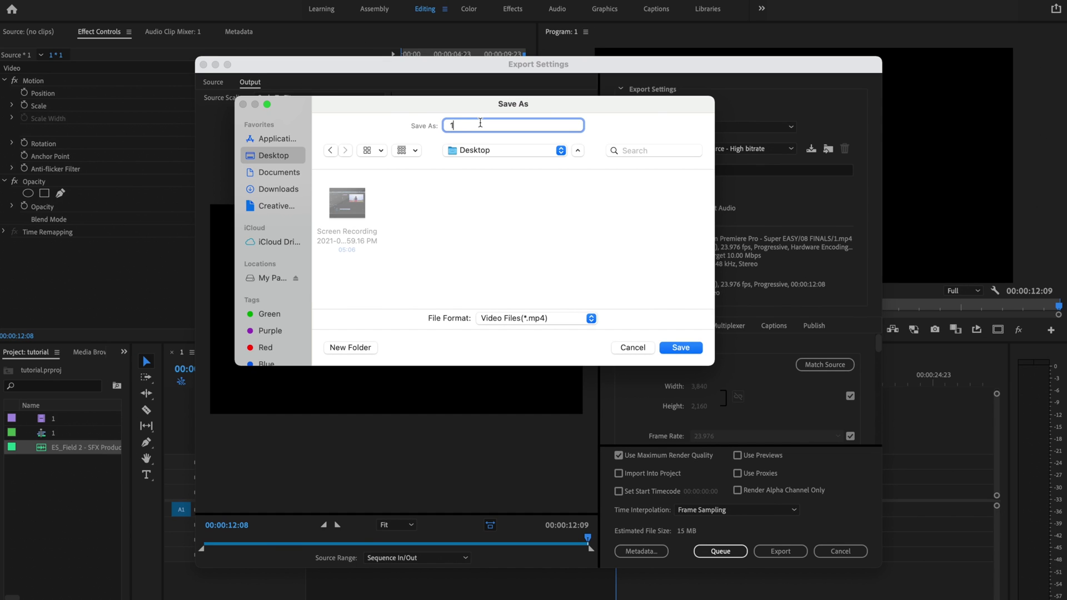
pyautogui.press('BackSpace')
pyautogui.write('4K')
pyautogui.click(674, 349)
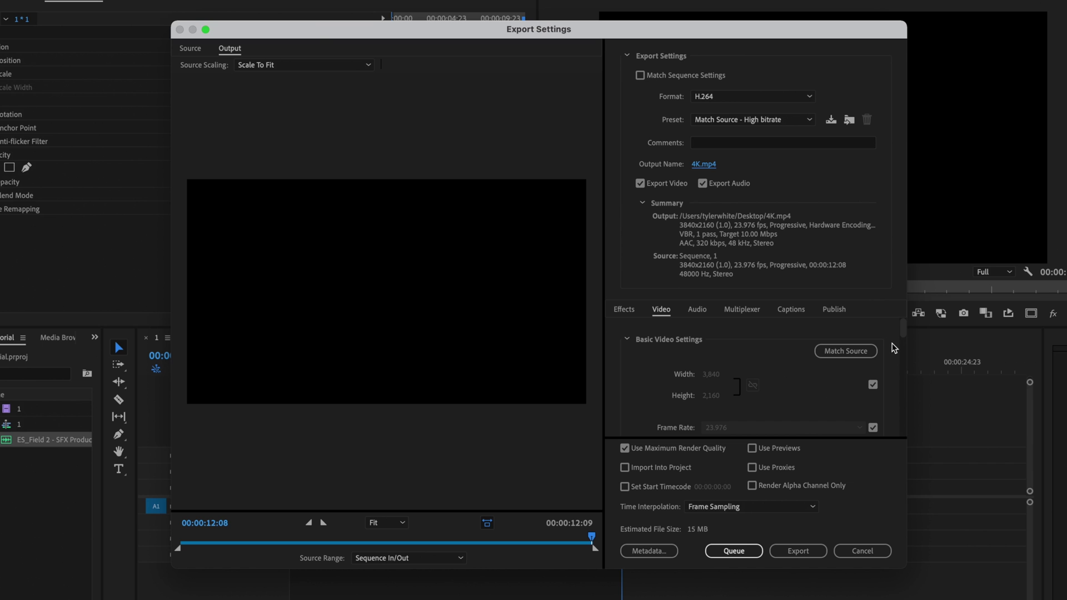
# Toggle the width/height settings, ending up matching the source resolution again.
pyautogui.scroll(-1, 893, 348)
pyautogui.scroll(1, 893, 349)
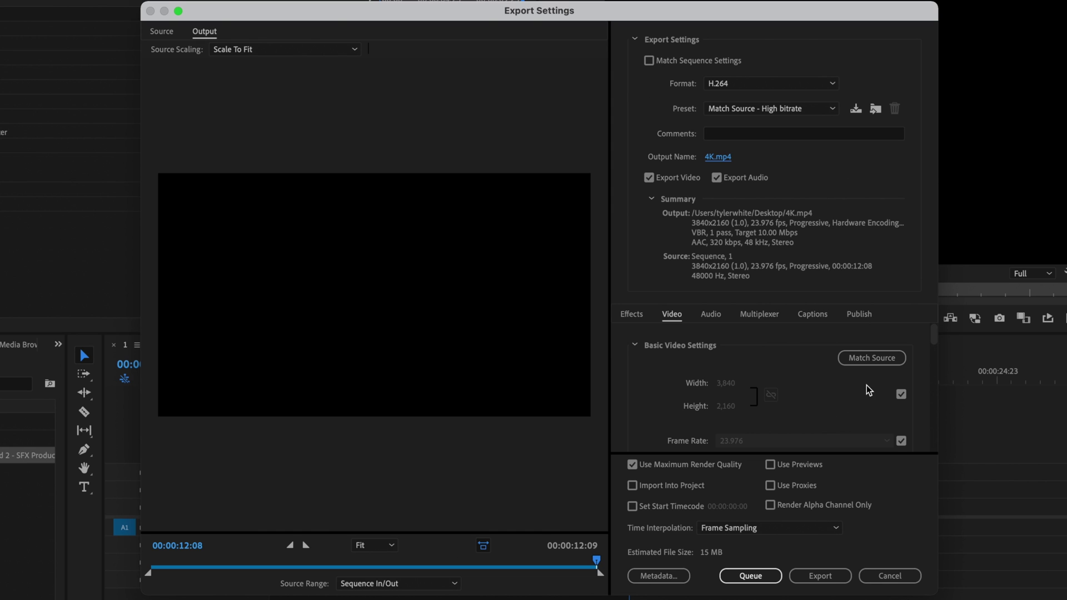
pyautogui.click(900, 396)
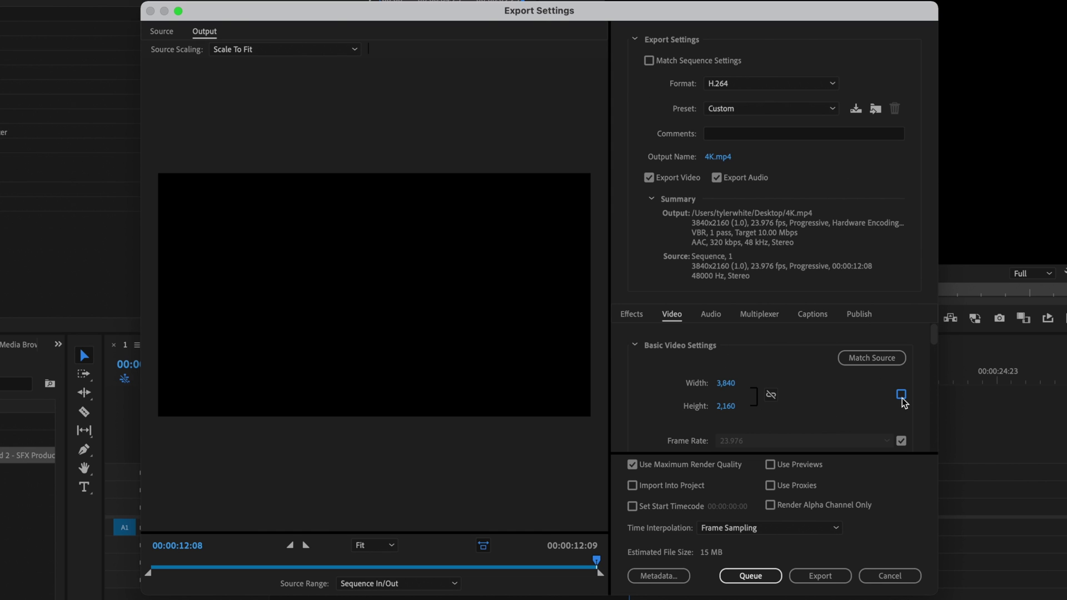
pyautogui.click(770, 396)
pyautogui.click(772, 395)
pyautogui.click(901, 396)
# Keep the frame rate matched to source at 23.976 and enable Render at Maximum Depth.
pyautogui.scroll(-3, 927, 377)
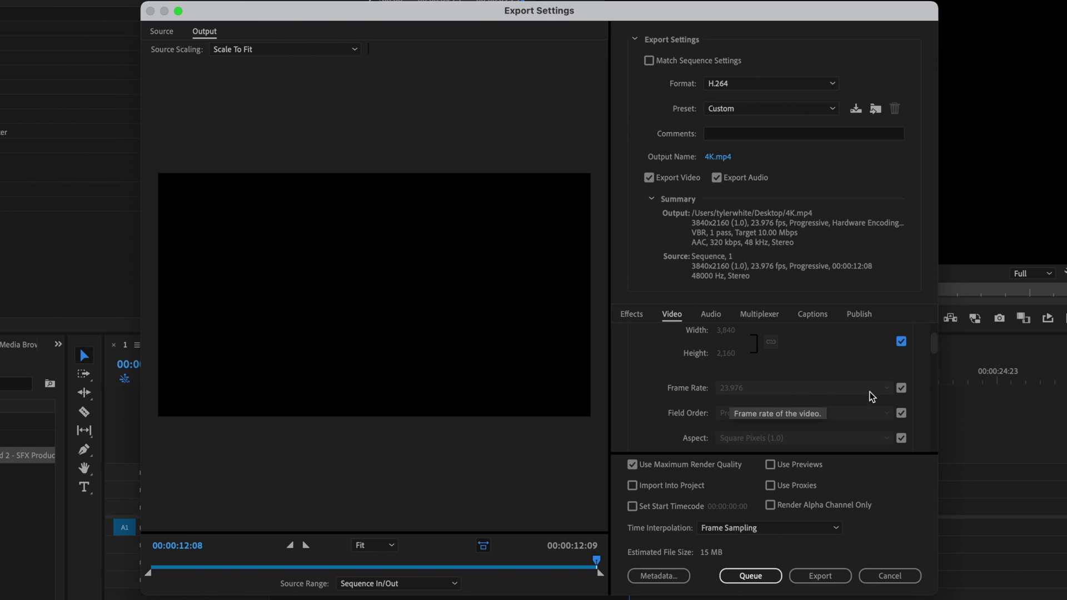
pyautogui.click(901, 388)
pyautogui.click(888, 389)
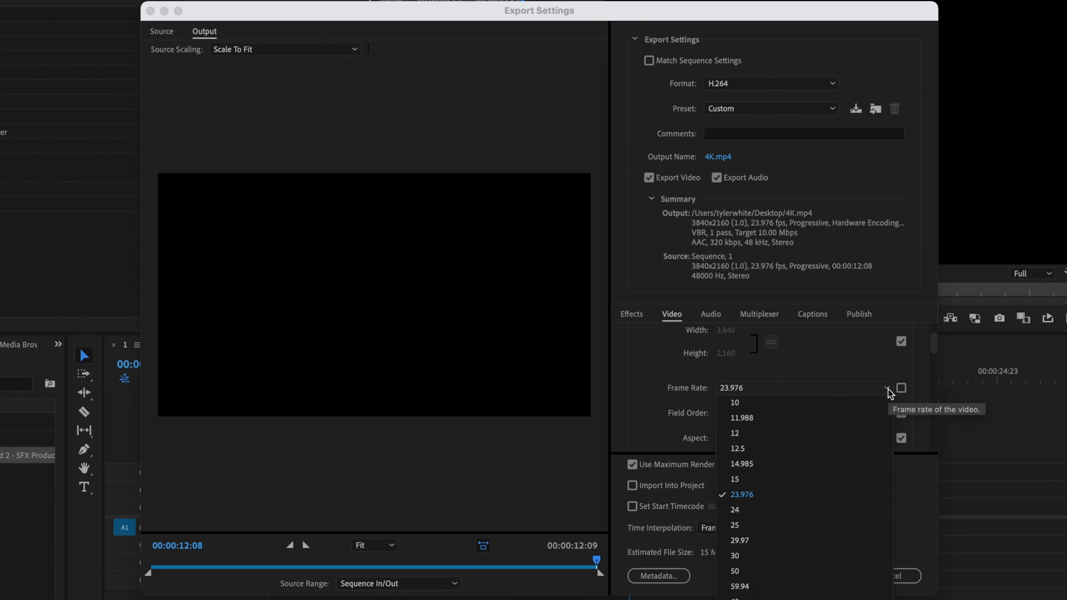
pyautogui.click(888, 389)
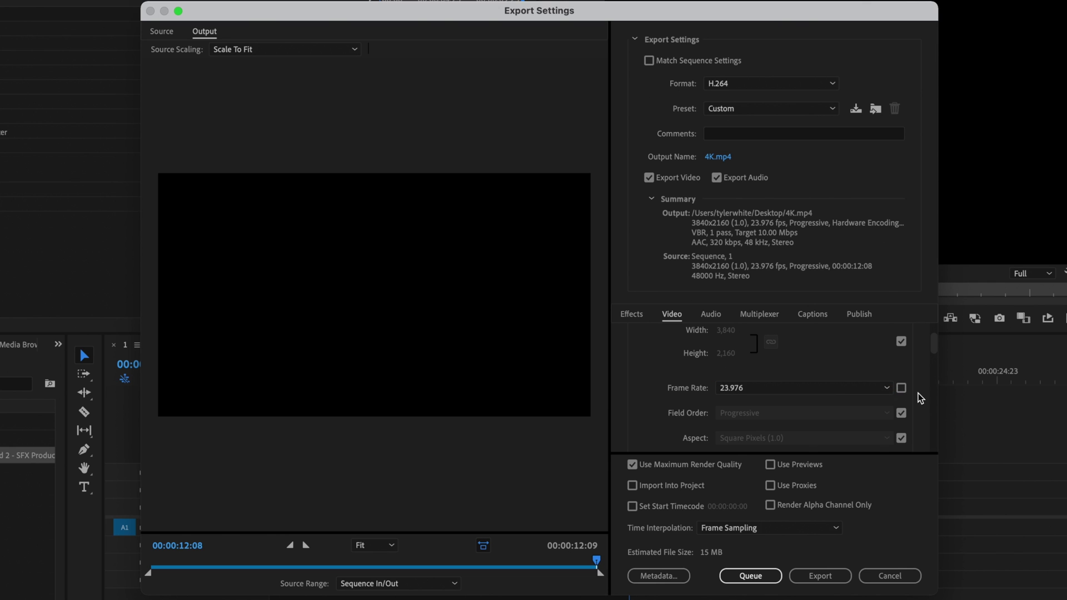
pyautogui.click(901, 388)
pyautogui.scroll(-1, 918, 392)
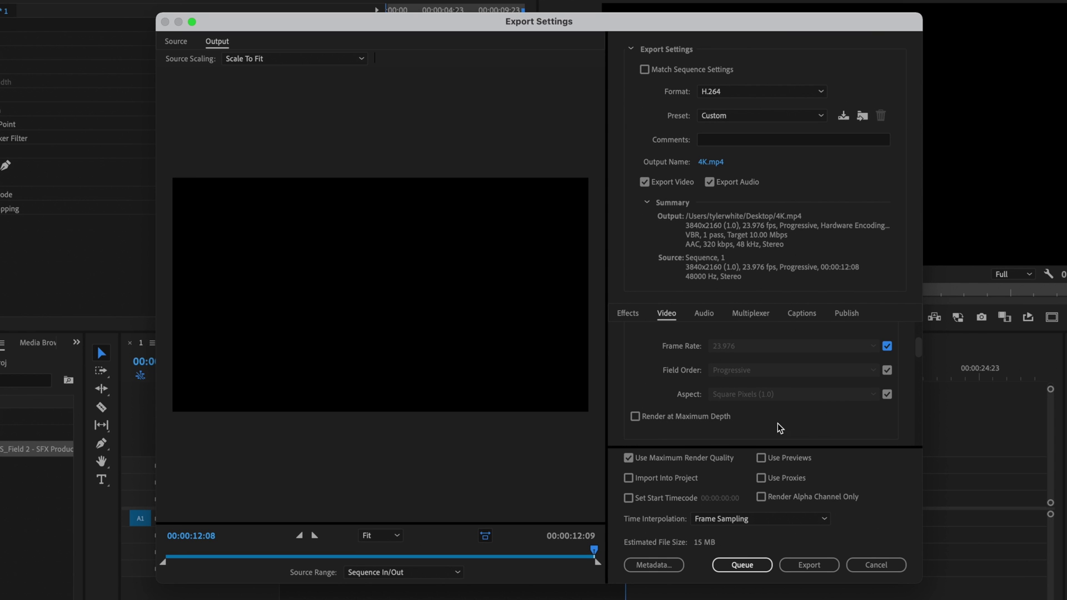
pyautogui.click(635, 417)
# Set the H.264 encoding profile to High.
pyautogui.scroll(-2, 910, 402)
pyautogui.scroll(-2, 910, 402)
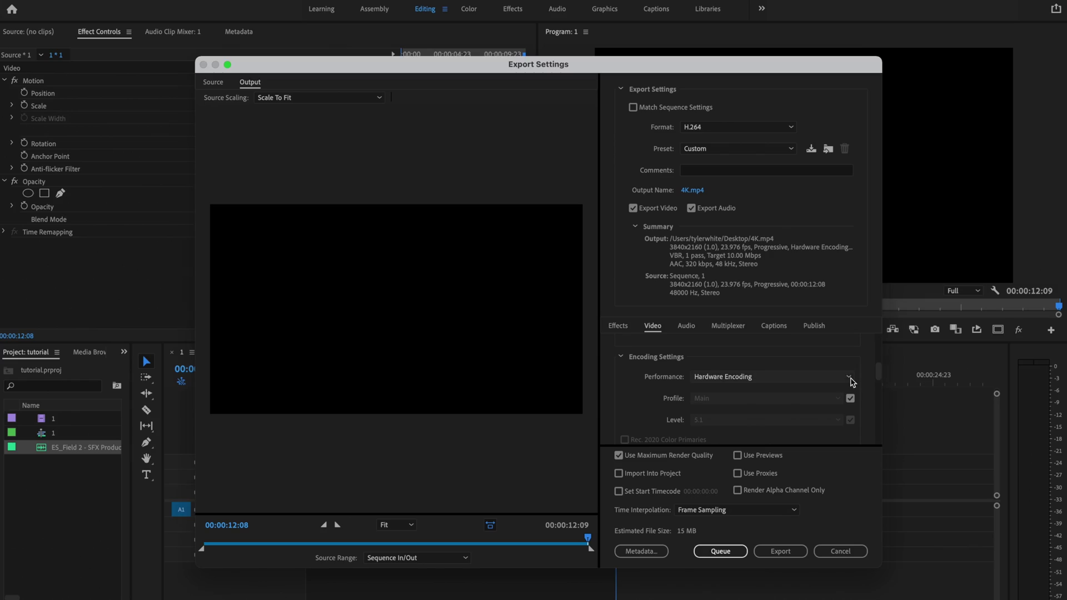
pyautogui.click(851, 378)
pyautogui.click(850, 398)
pyautogui.click(850, 397)
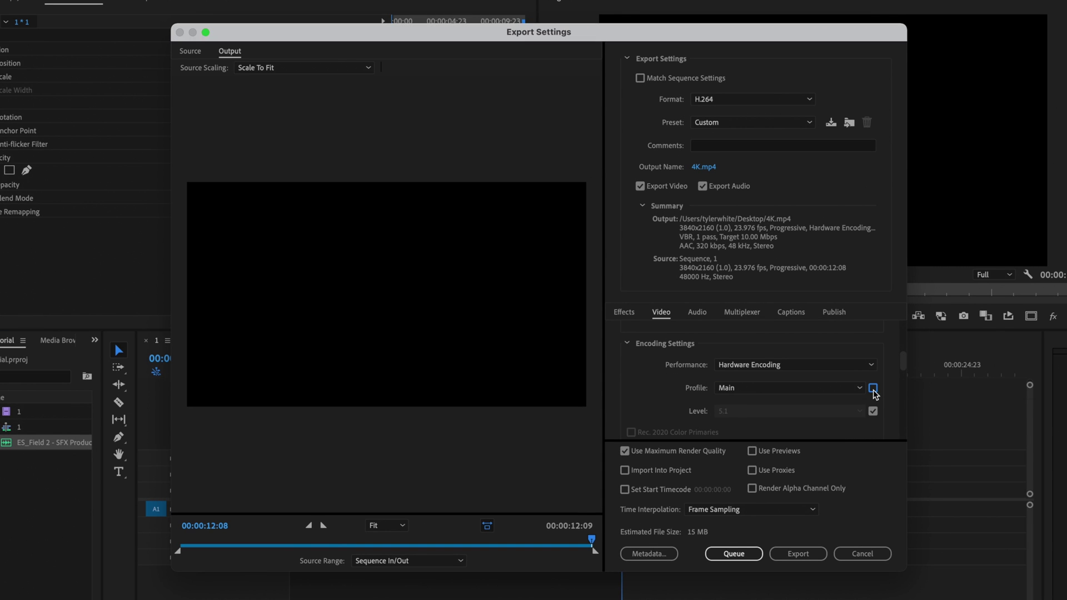
pyautogui.click(856, 388)
pyautogui.click(833, 431)
# Override the encoding level with a new level from its list.
pyautogui.click(874, 411)
pyautogui.click(859, 412)
pyautogui.click(830, 342)
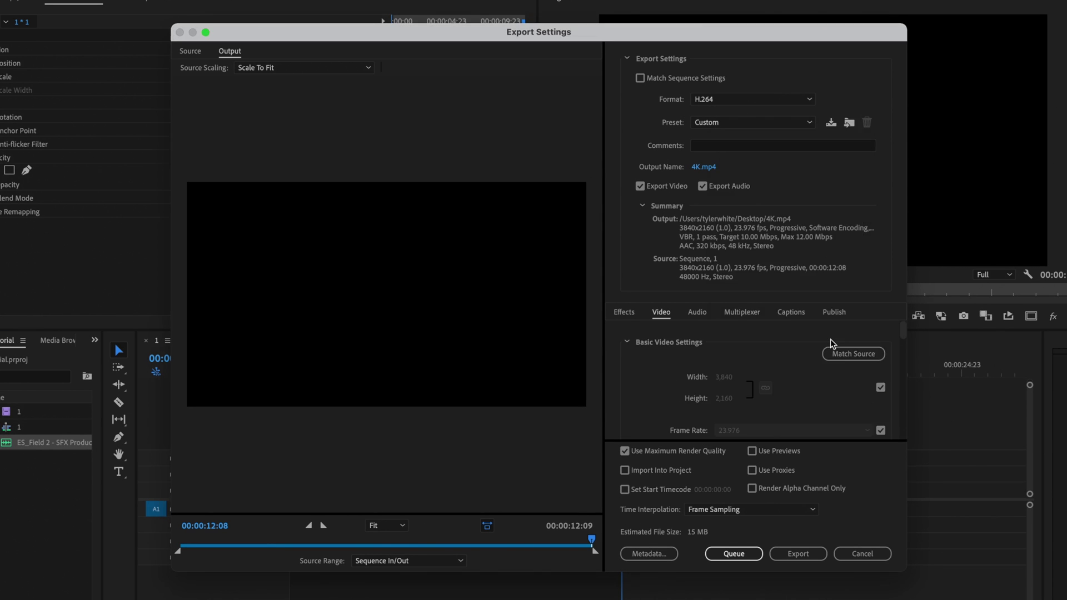
pyautogui.scroll(-10, 892, 398)
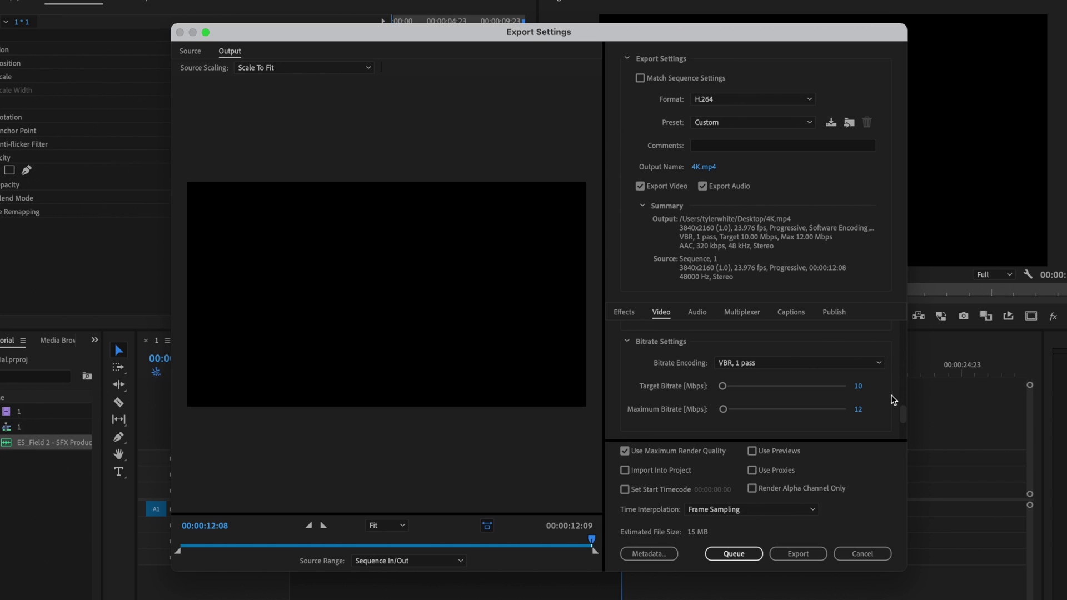
# Set bitrate encoding to CBR with a 90 Mbps target, restoring 90 after a slider change.
pyautogui.click(878, 363)
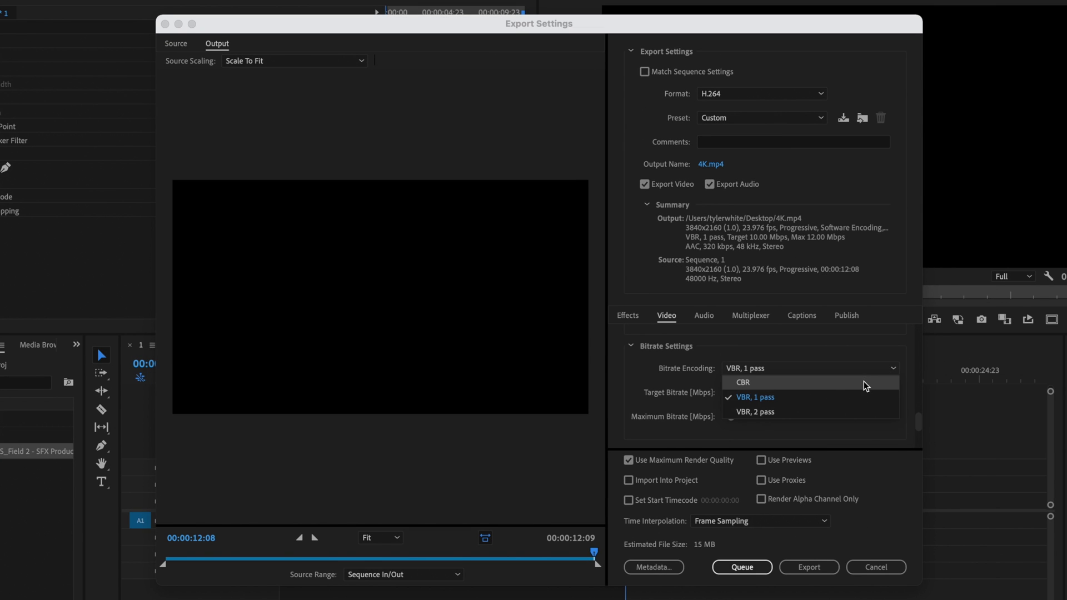
pyautogui.click(866, 384)
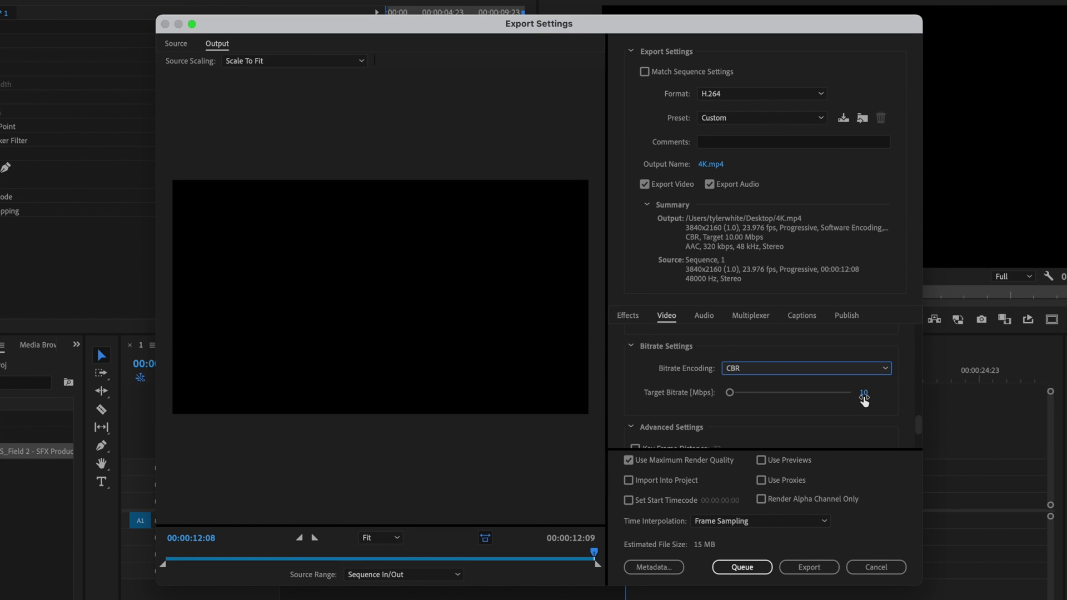
pyautogui.click(865, 395)
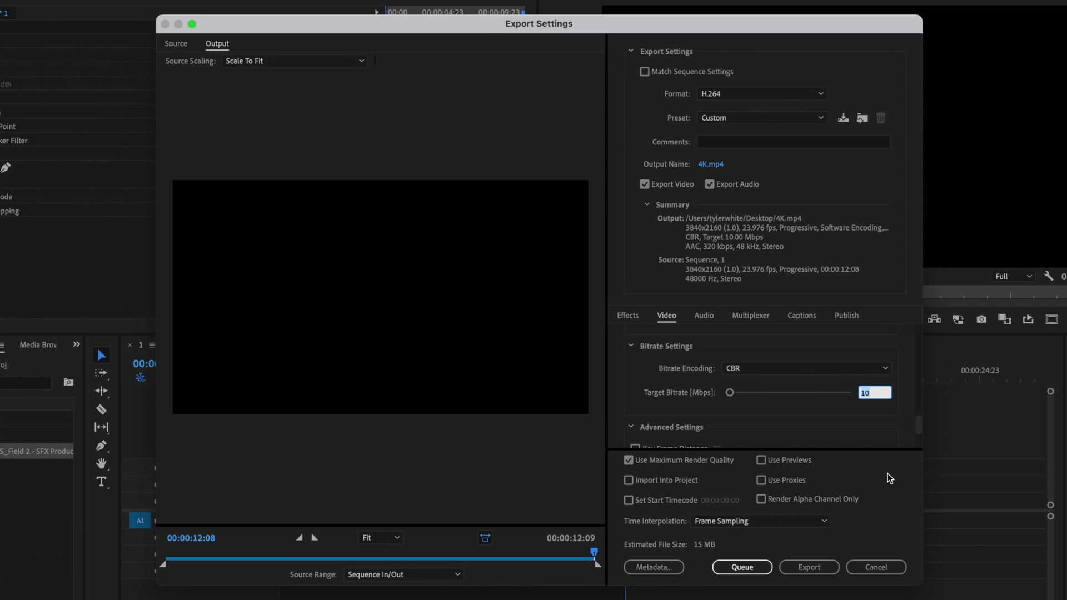
pyautogui.write('90')
pyautogui.press('Return')
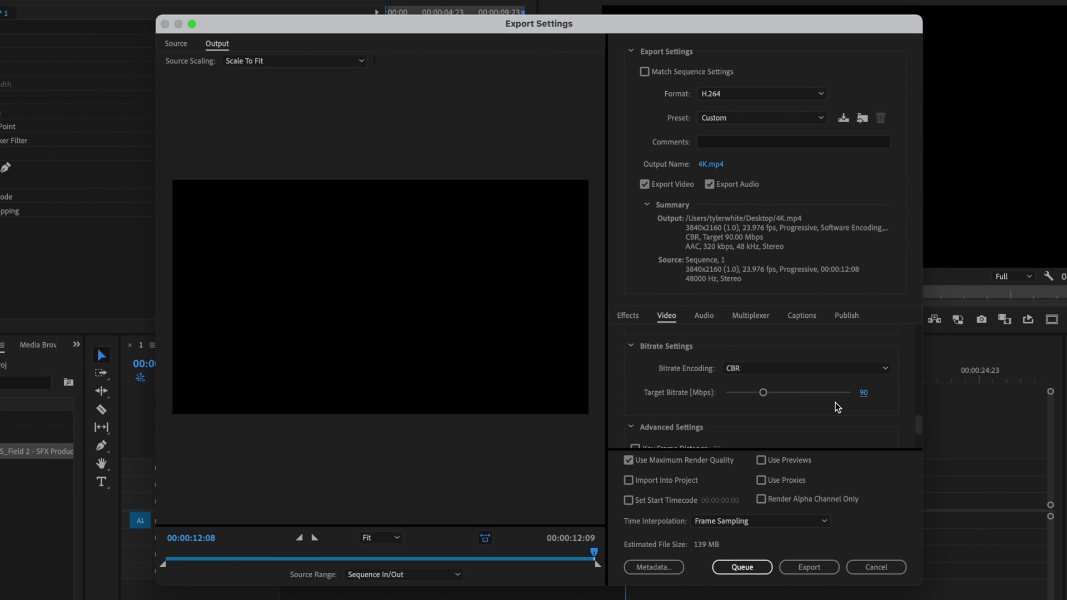
pyautogui.moveTo(764, 393); pyautogui.dragTo(759, 396)
pyautogui.click(868, 392)
pyautogui.write('9')
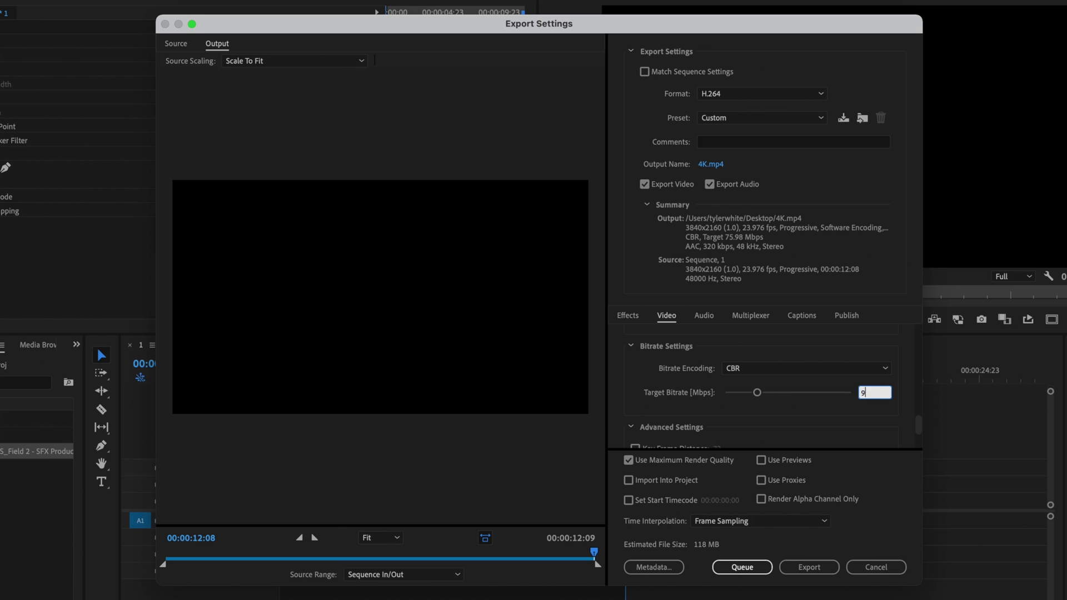
pyautogui.write('0')
pyautogui.press('Return')
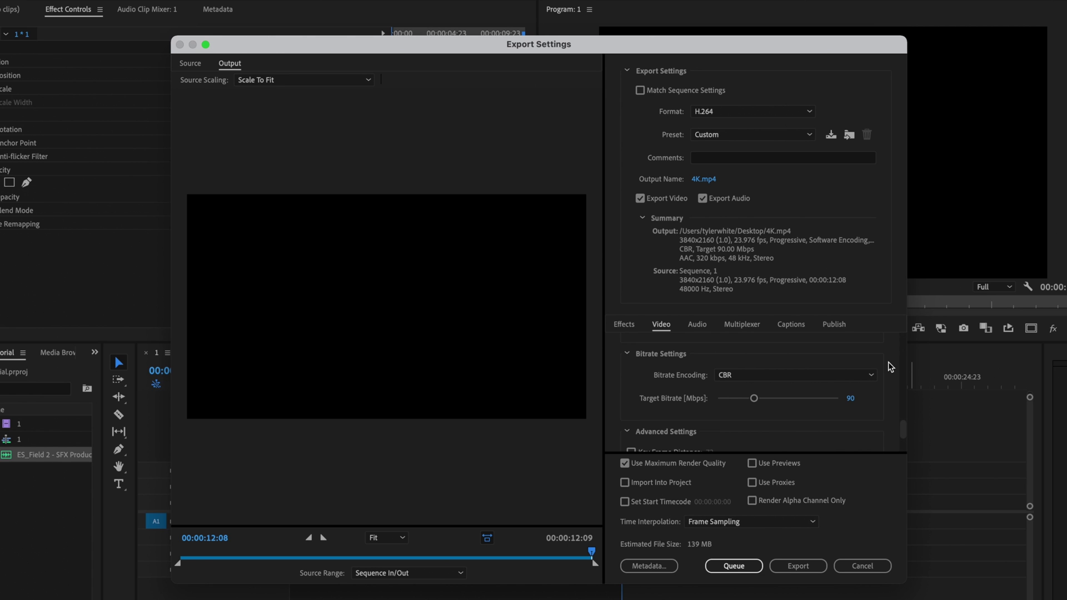
# Try single-pass VBR encoding with a 50 Mbps target bitrate.
pyautogui.click(871, 375)
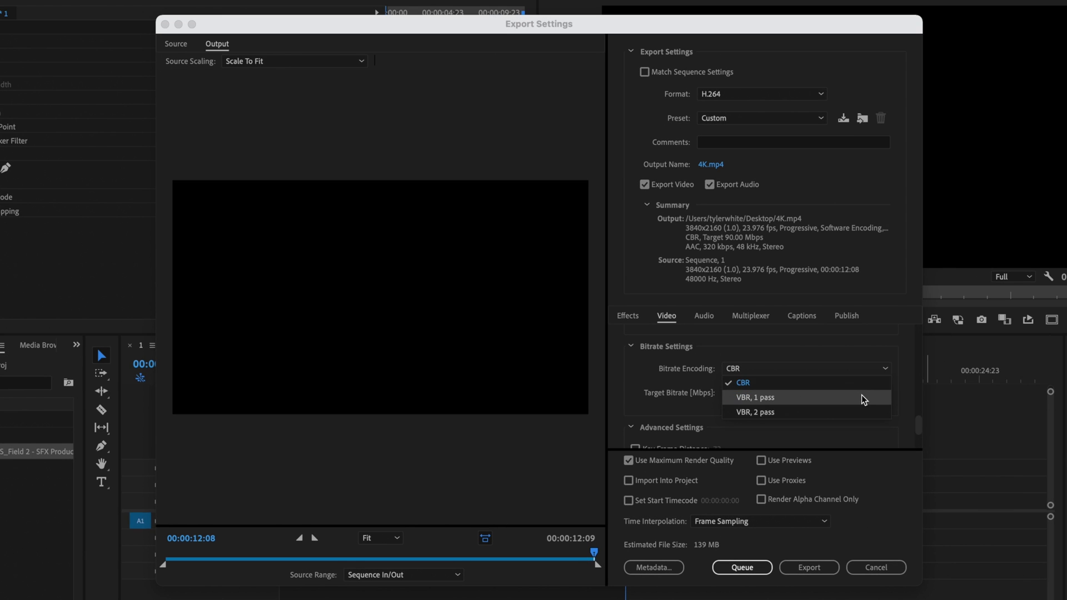
pyautogui.click(861, 398)
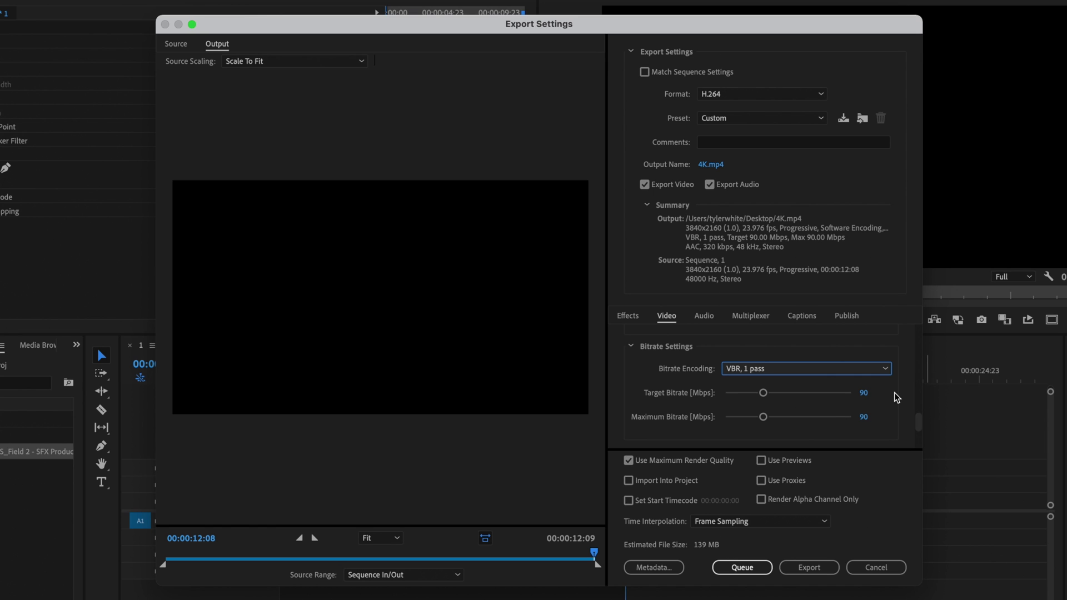
pyautogui.click(865, 394)
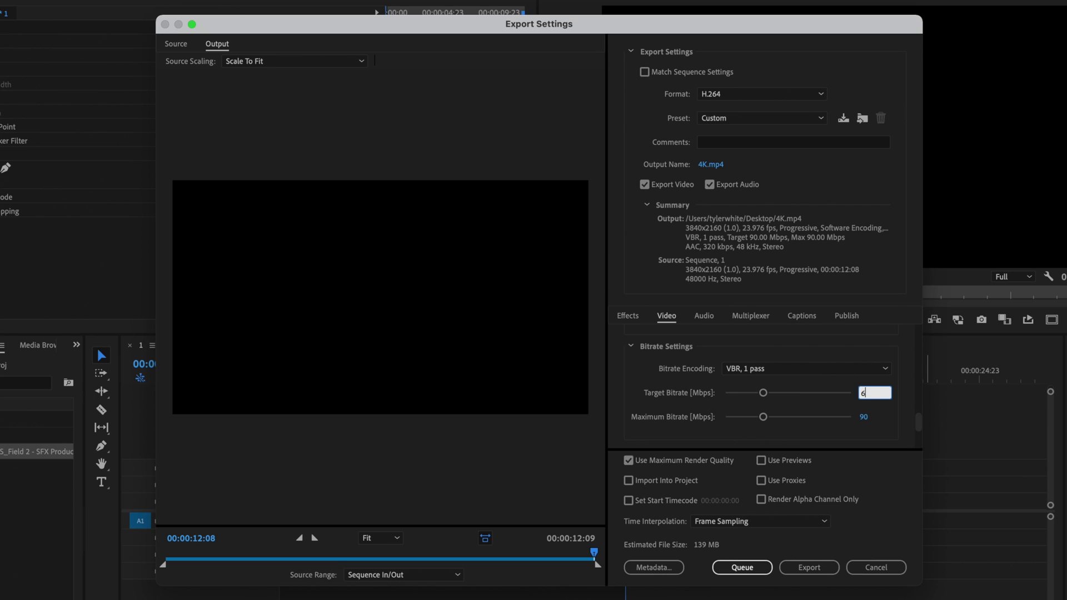
pyautogui.press('BackSpace')
pyautogui.write('50')
pyautogui.press('Return')
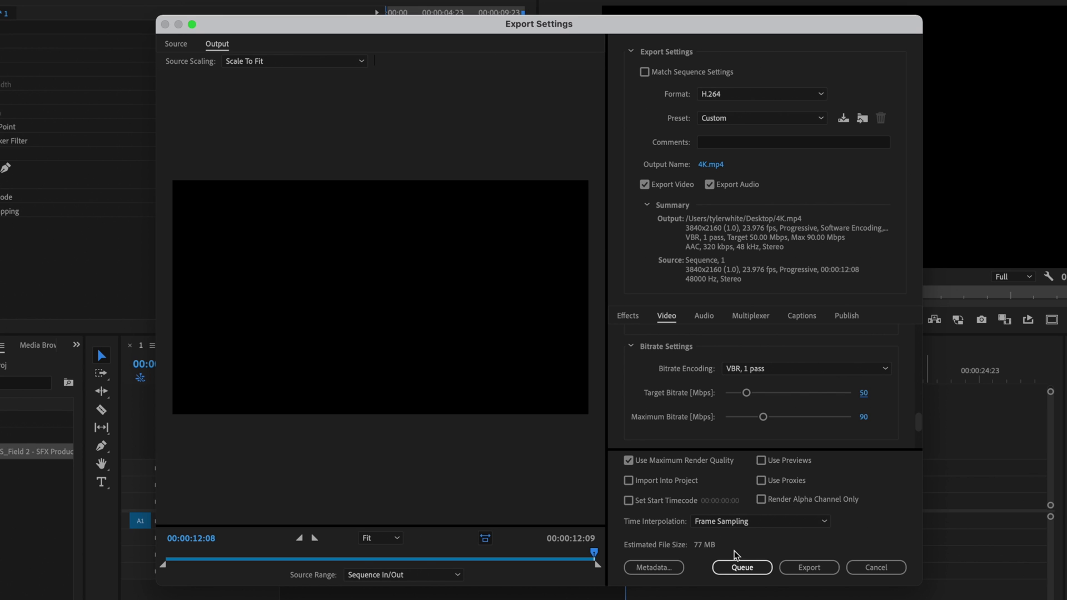
# Return to CBR at 90 Mbps, leaving Maximum Render Quality on.
pyautogui.click(885, 368)
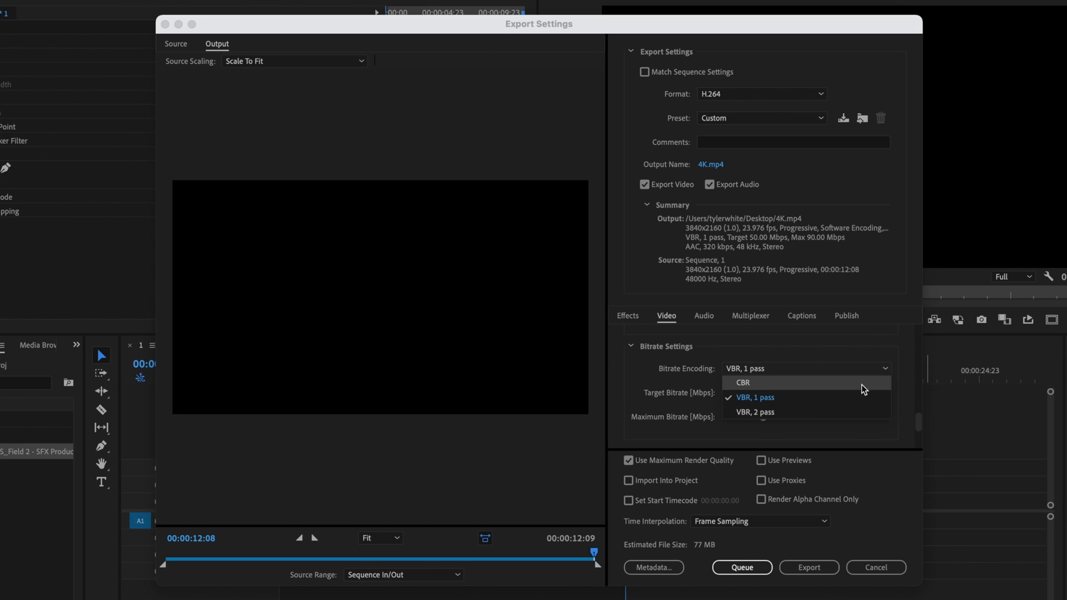
pyautogui.click(861, 384)
pyautogui.click(864, 393)
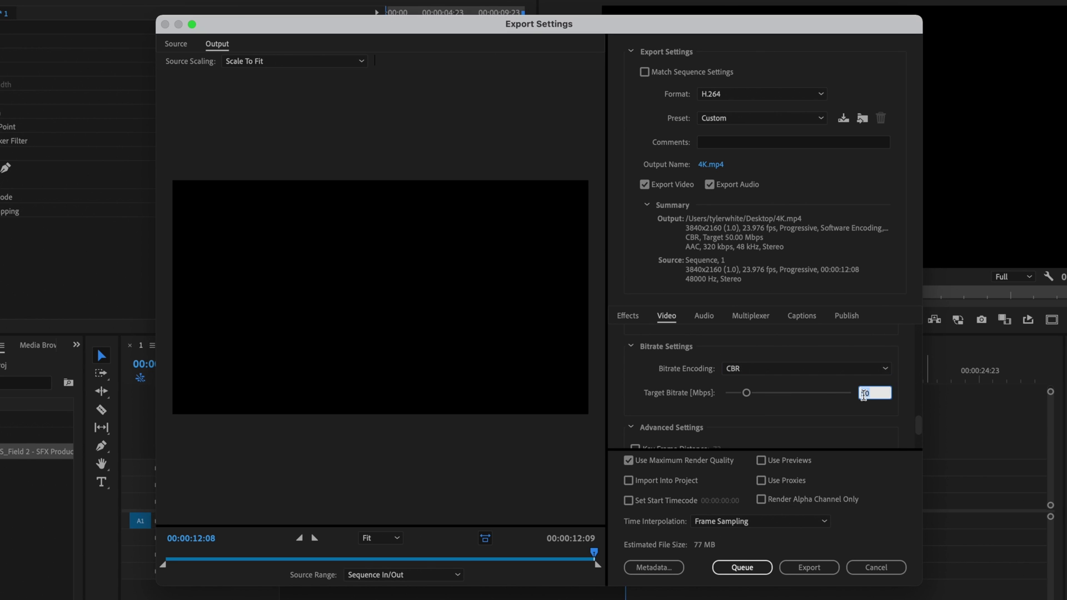
pyautogui.write('90')
pyautogui.press('Return')
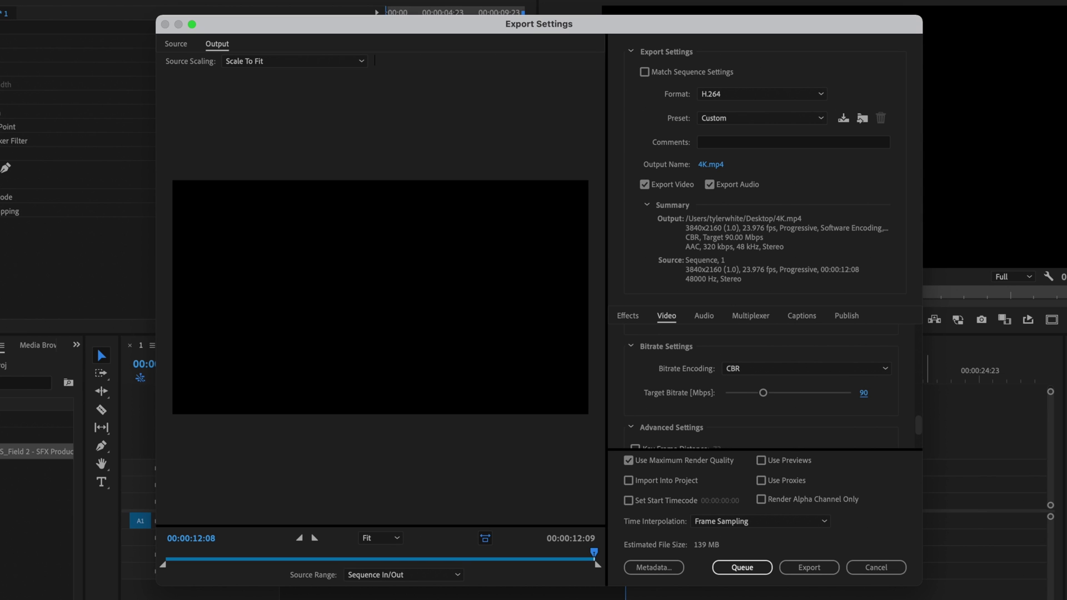
pyautogui.click(715, 459)
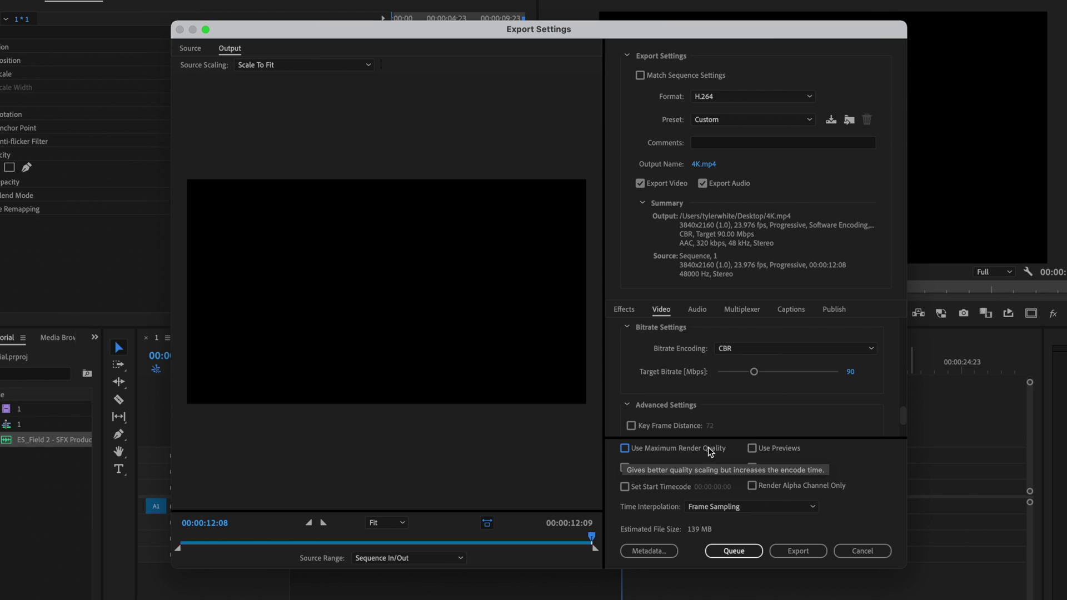
pyautogui.click(631, 451)
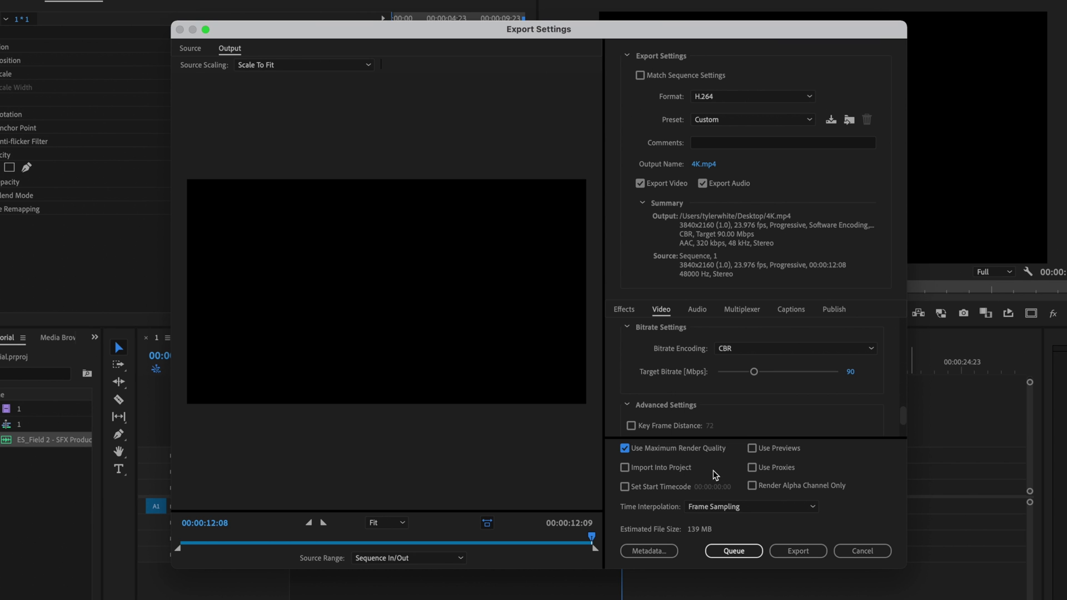
# Review the Audio tab, keeping AAC audio at High quality and 320 kbps.
pyautogui.click(698, 311)
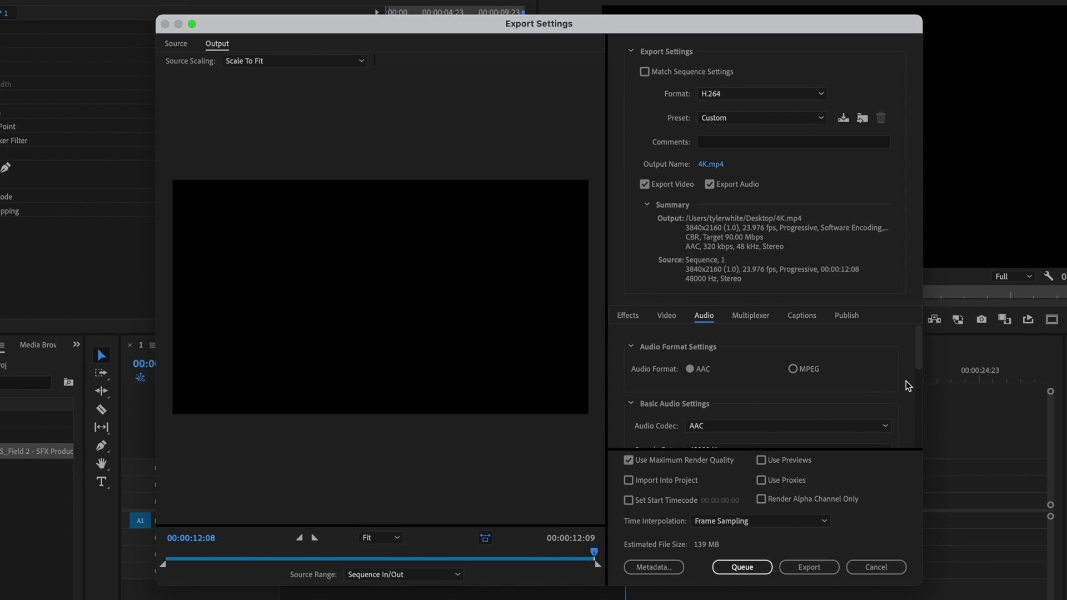
pyautogui.scroll(-5, 906, 381)
pyautogui.scroll(3, 906, 381)
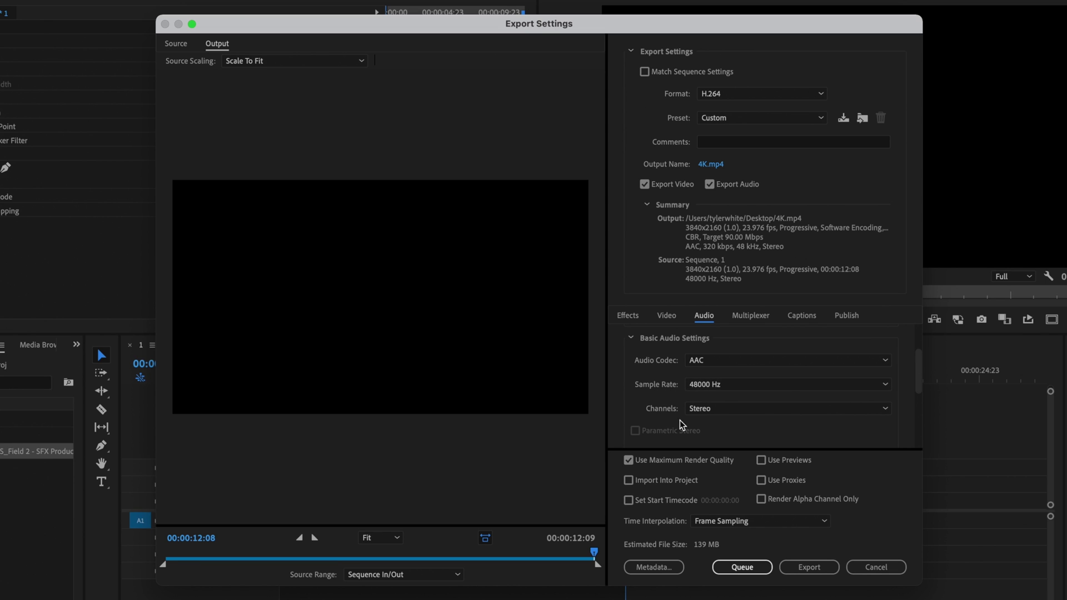
pyautogui.scroll(-3, 902, 408)
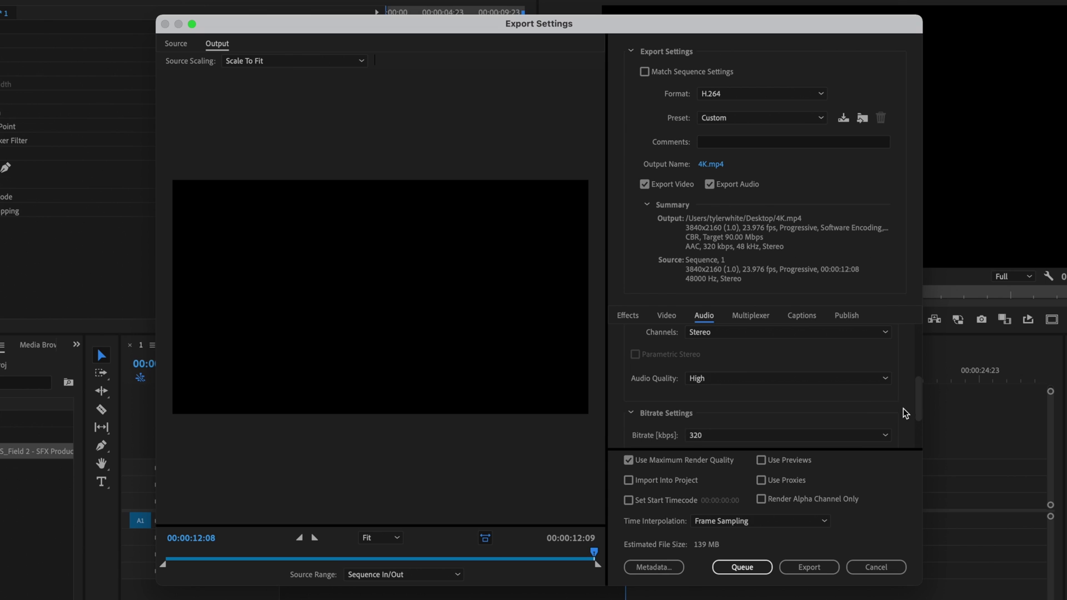
pyautogui.click(719, 382)
pyautogui.click(718, 382)
pyautogui.scroll(-1, 885, 391)
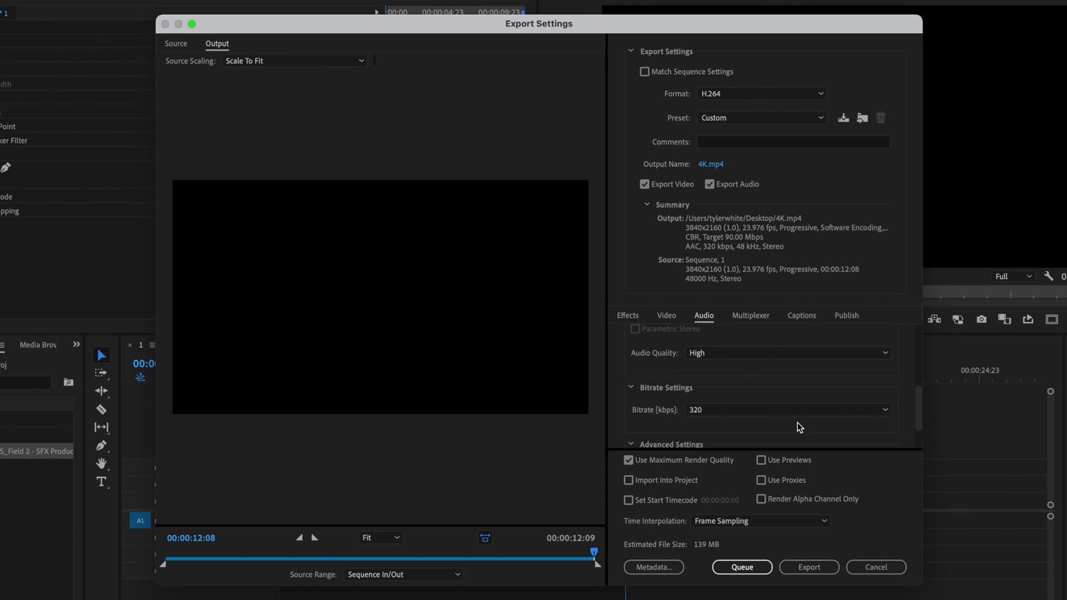
pyautogui.click(718, 416)
pyautogui.click(718, 416)
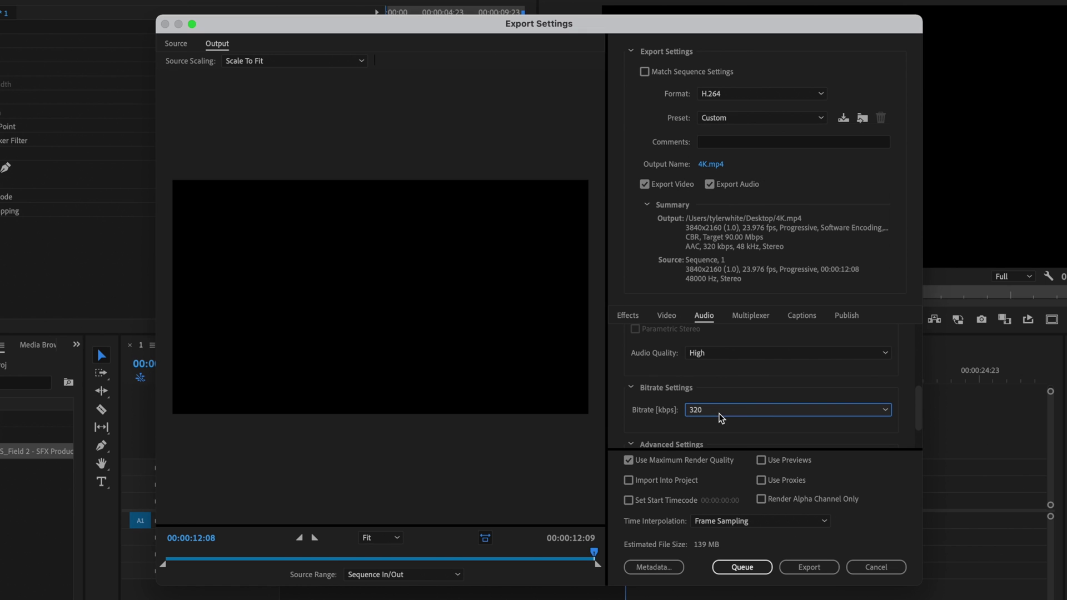
pyautogui.scroll(-2, 901, 406)
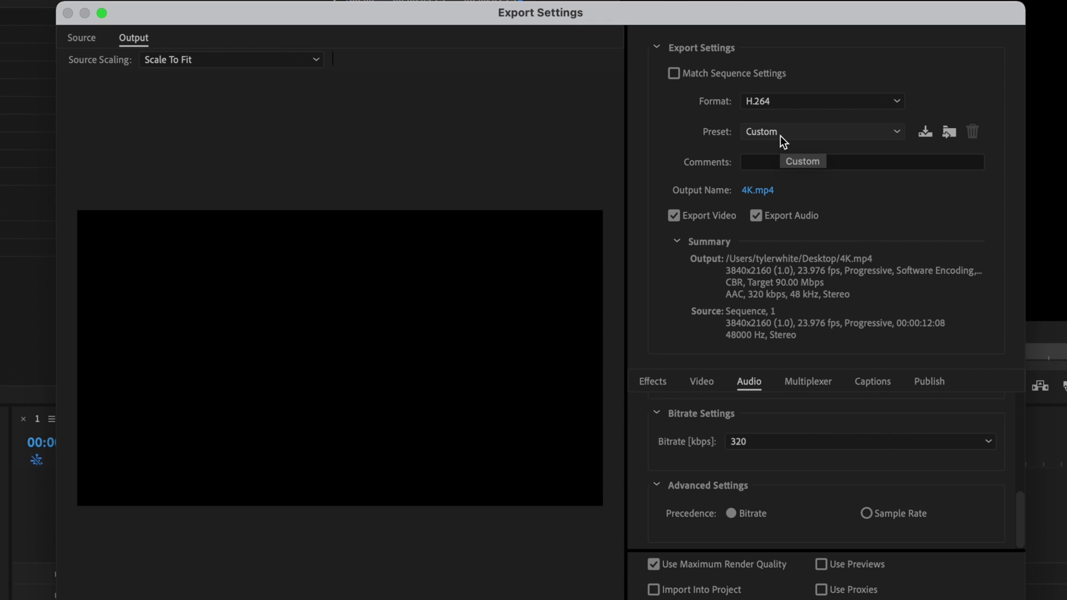
# Save the current export settings as the preset 'Best 4K Export Settings'.
pyautogui.click(923, 138)
pyautogui.press('BackSpace')
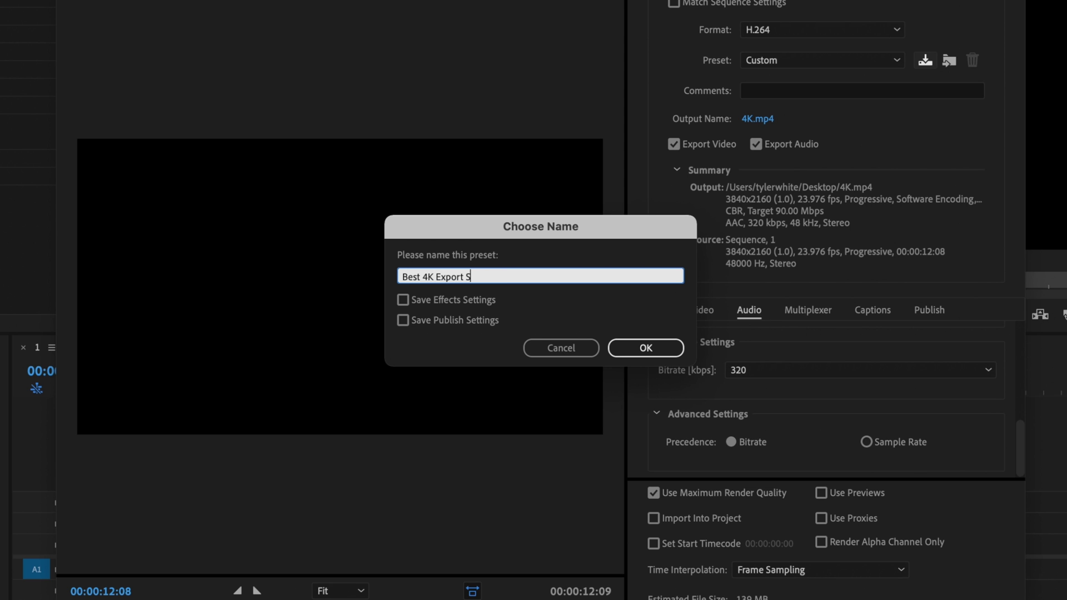
pyautogui.write('s')
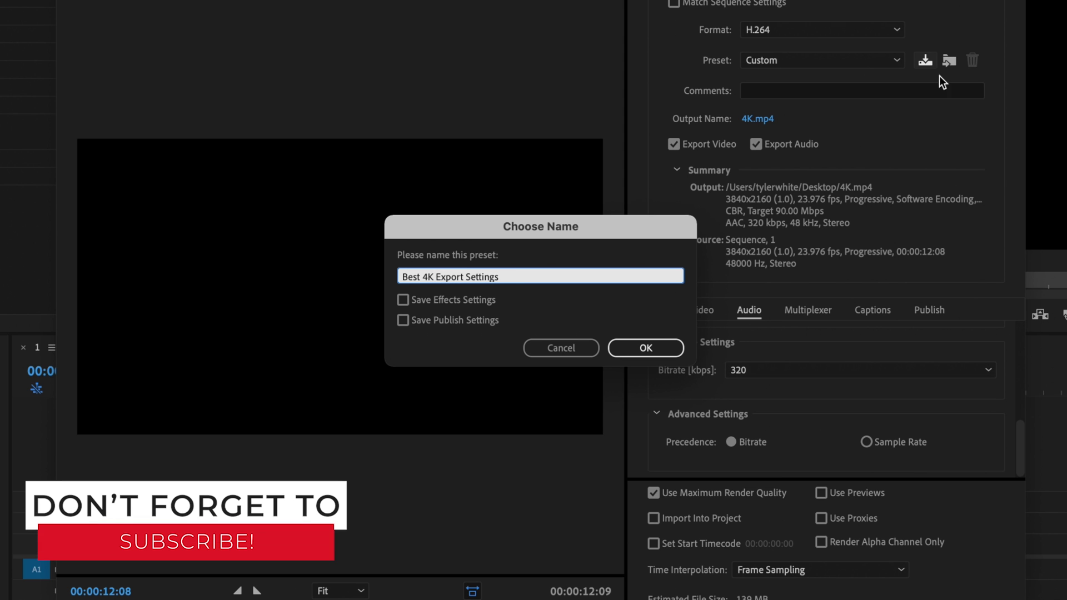
pyautogui.click(647, 348)
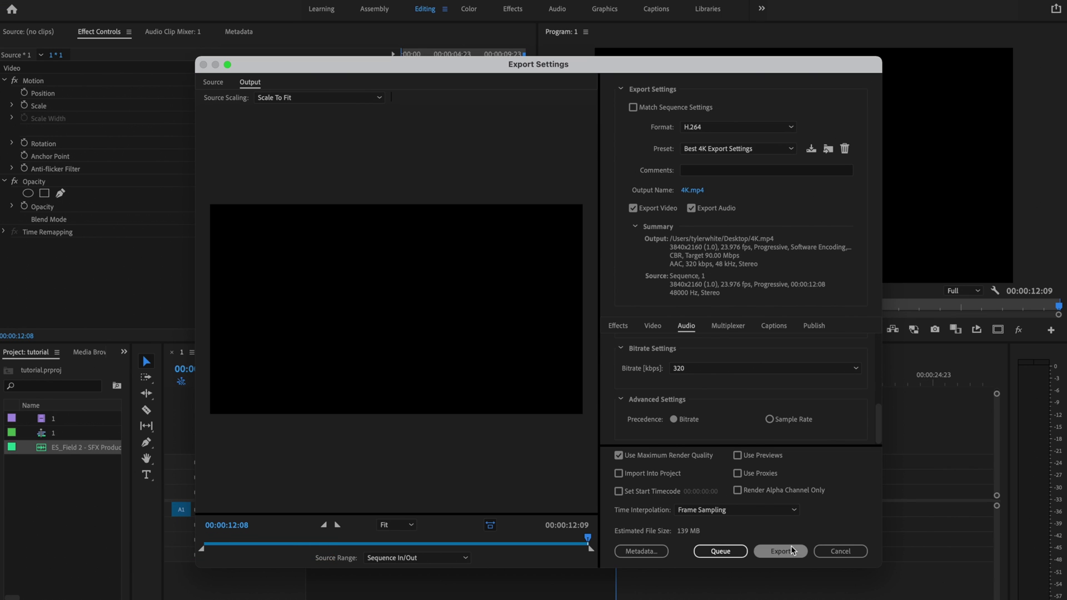
# Begin encoding 4K.mp4 from the Export Settings window.
pyautogui.click(780, 551)
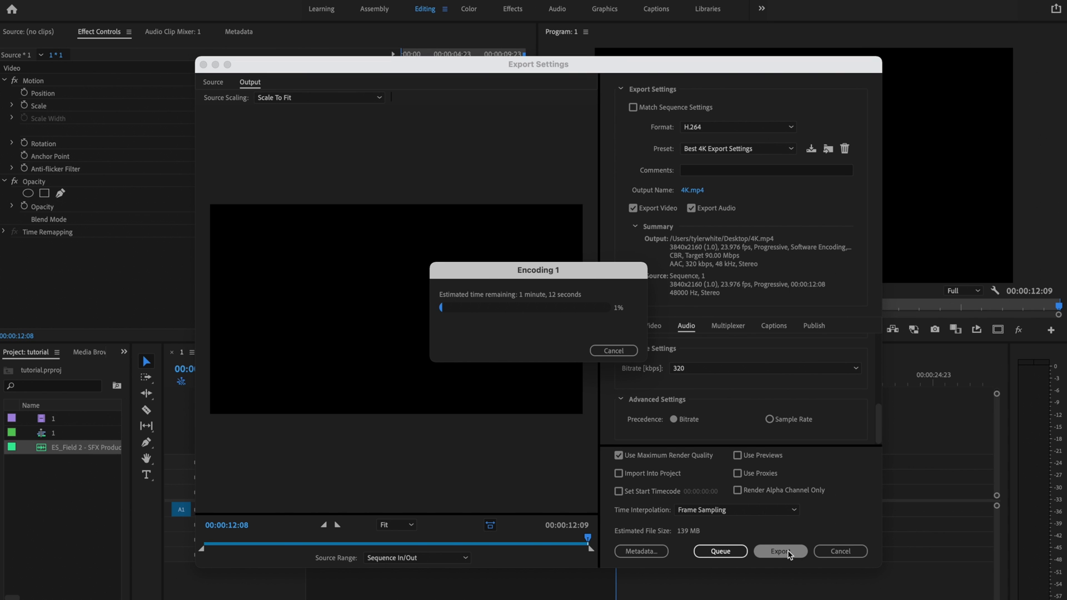